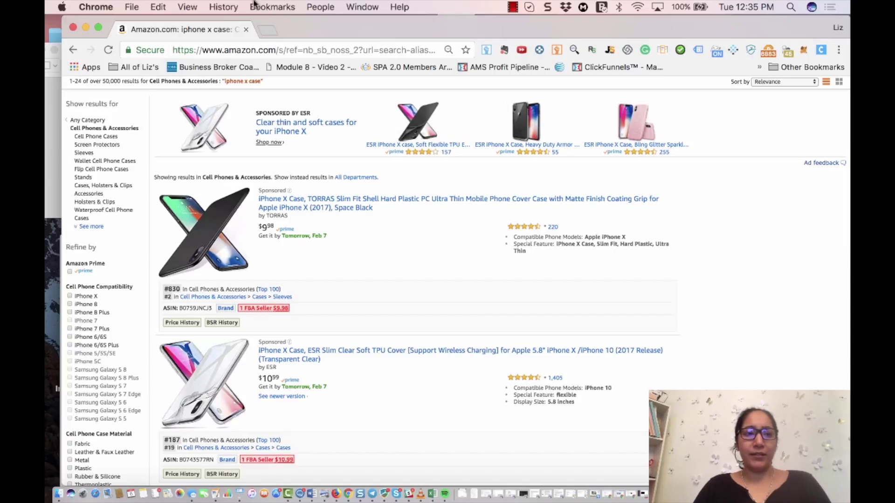
# Step: Bring the Preview sales screenshot ($827.64 gross, 36 units) forward and nudge it right and down
pyautogui.click(58, 52)
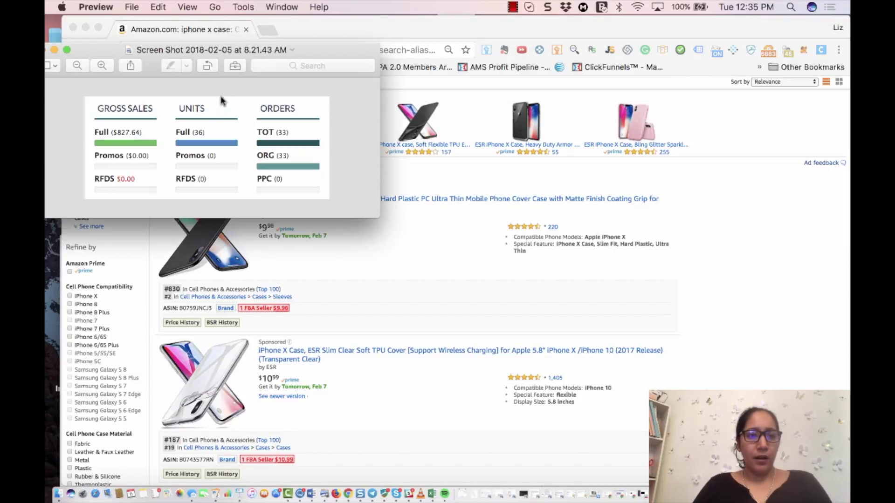
pyautogui.moveTo(312, 51); pyautogui.dragTo(323, 51)
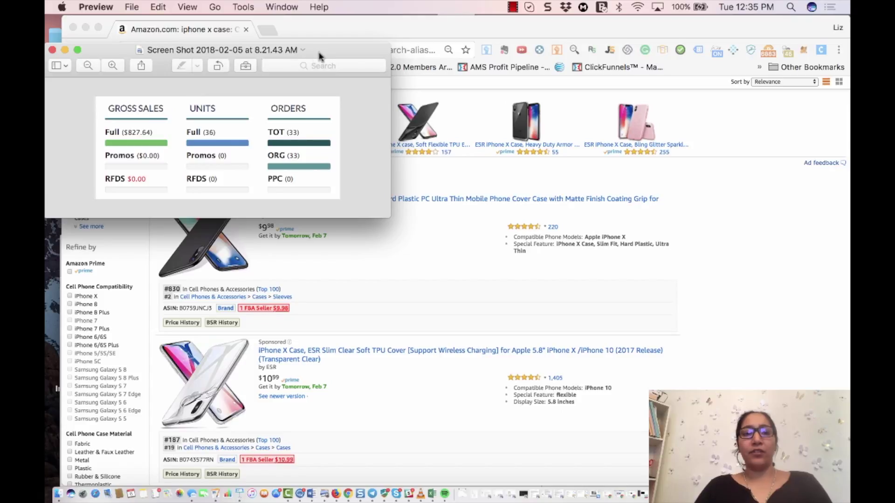
pyautogui.moveTo(320, 51); pyautogui.dragTo(319, 58)
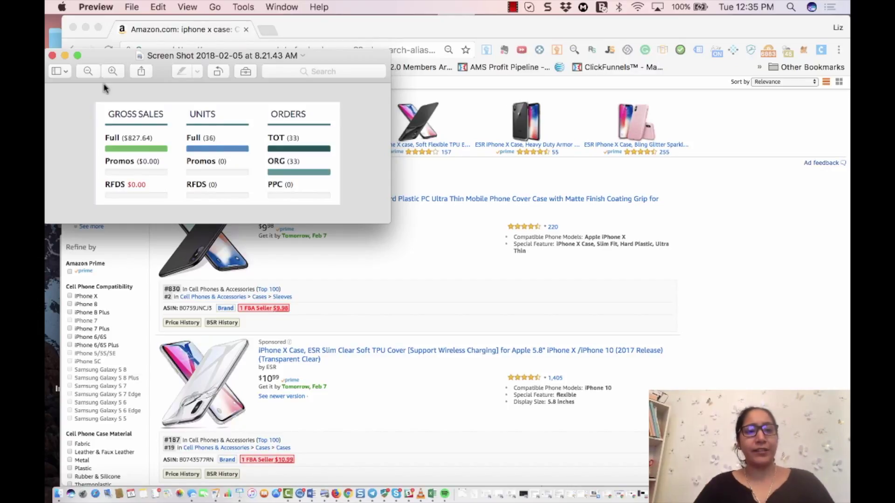
# Step: Close the Preview sales stats screenshot window
pyautogui.click(54, 56)
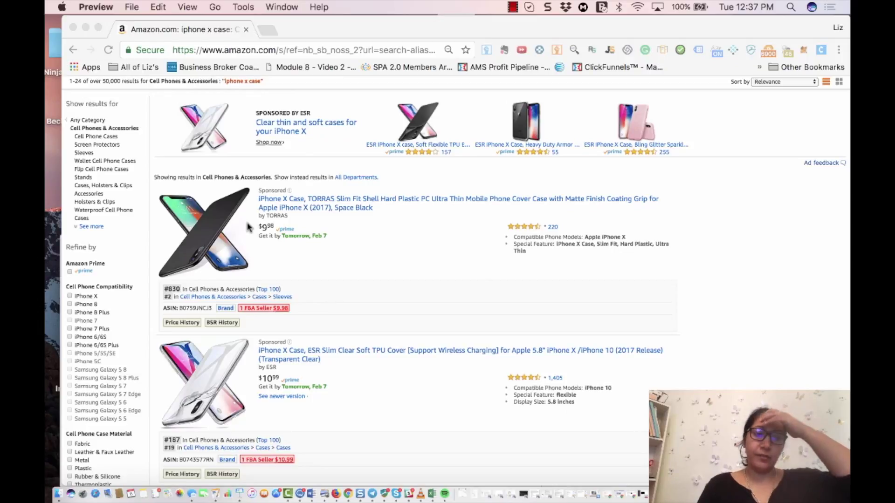
# Step: Focus the Chrome window with the iPhone X case results and shift it slightly up-left
pyautogui.click(290, 27)
pyautogui.moveTo(347, 27); pyautogui.dragTo(342, 23)
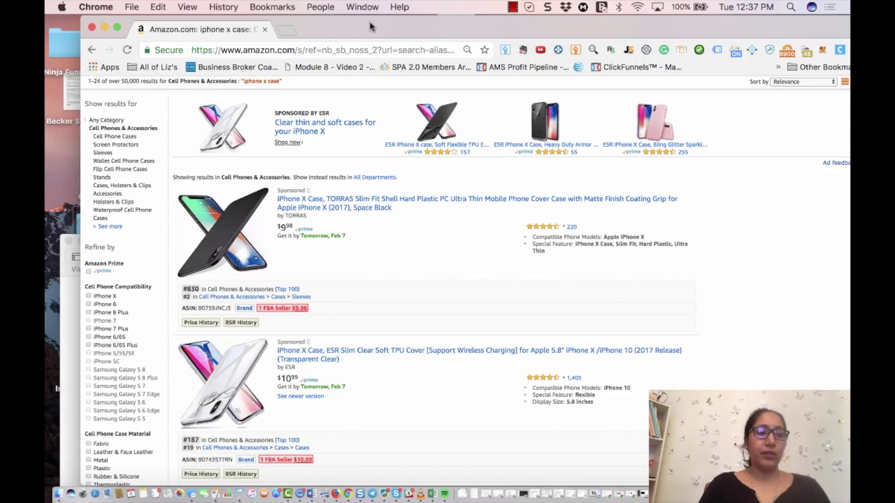